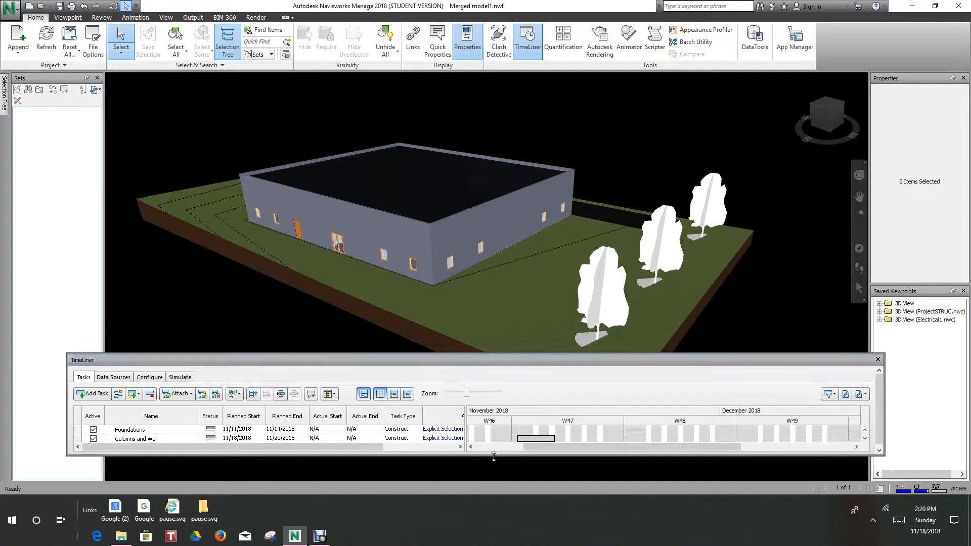
- Enlarge and reposition the TimeLiner window, and show its construction simulation
left_click_drag(493, 455, 491, 484)
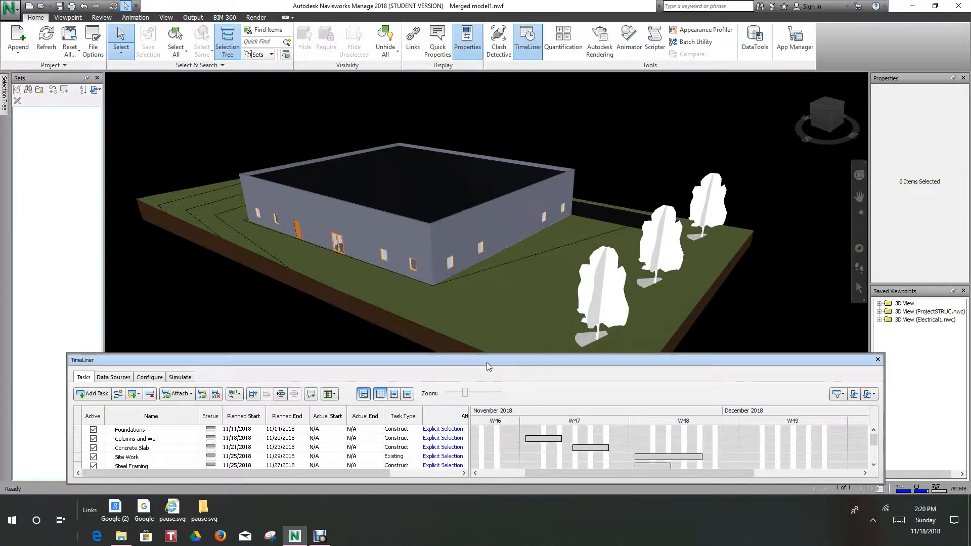
mouse_move(488, 358)
left_mouse_down()
mouse_move(502, 380)
mouse_move(483, 359)
mouse_move(492, 365)
left_mouse_up()
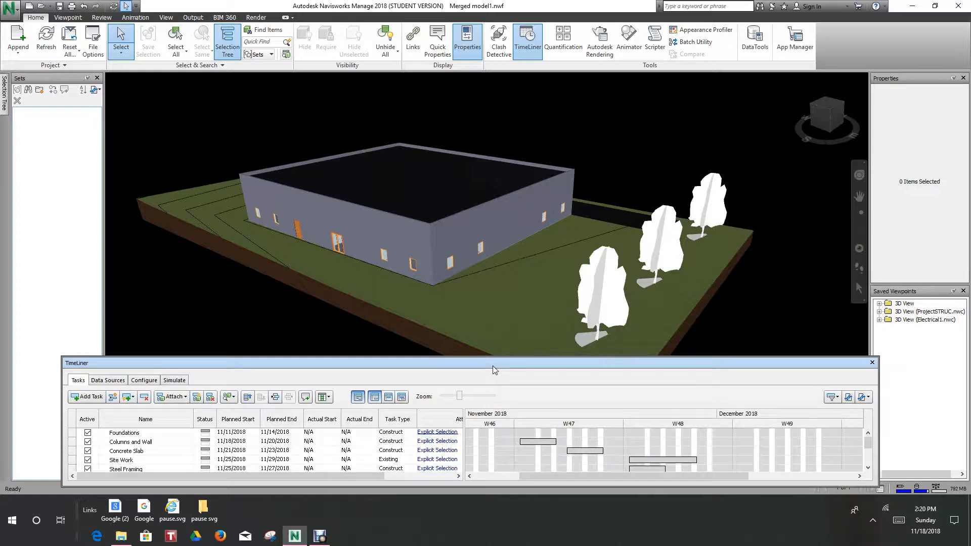
left_click(174, 381)
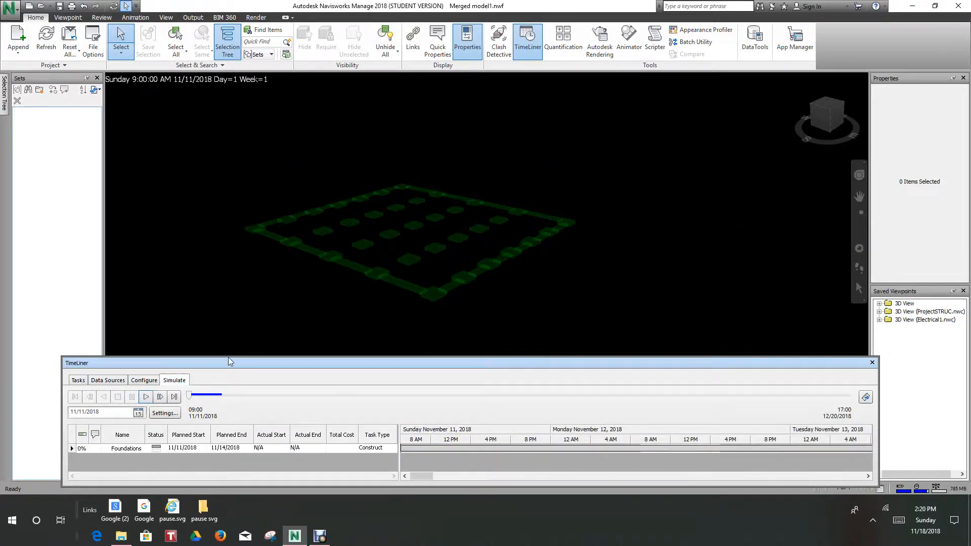
- Set the playback duration to 30 seconds in the TimeLiner simulation settings
left_click(161, 413)
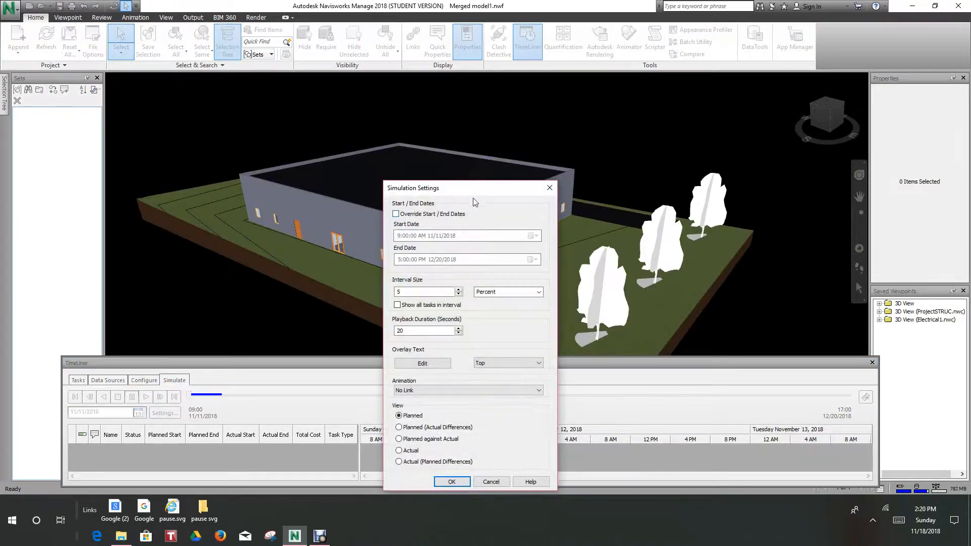
left_click_drag(495, 182, 754, 105)
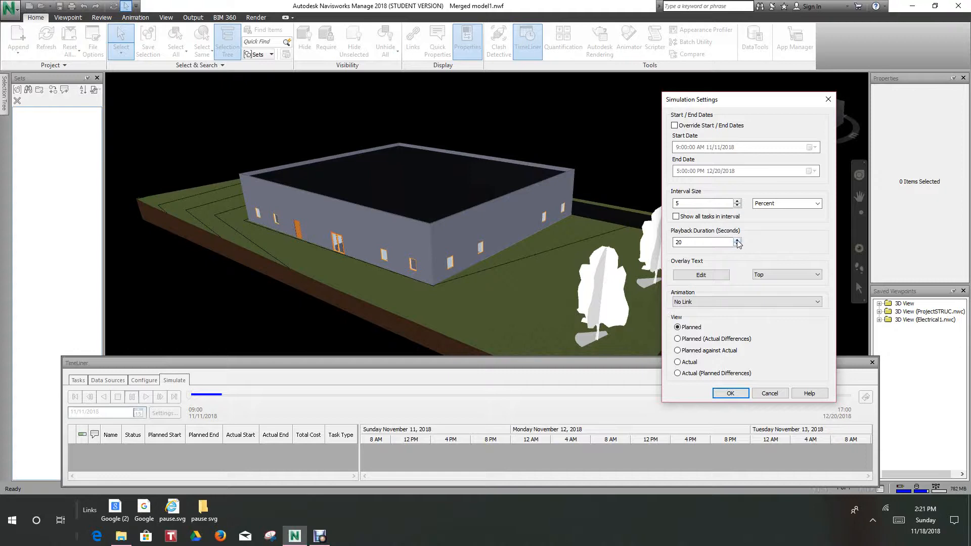
left_click_drag(695, 243, 672, 243)
type("3")
left_click_drag(781, 98, 799, 80)
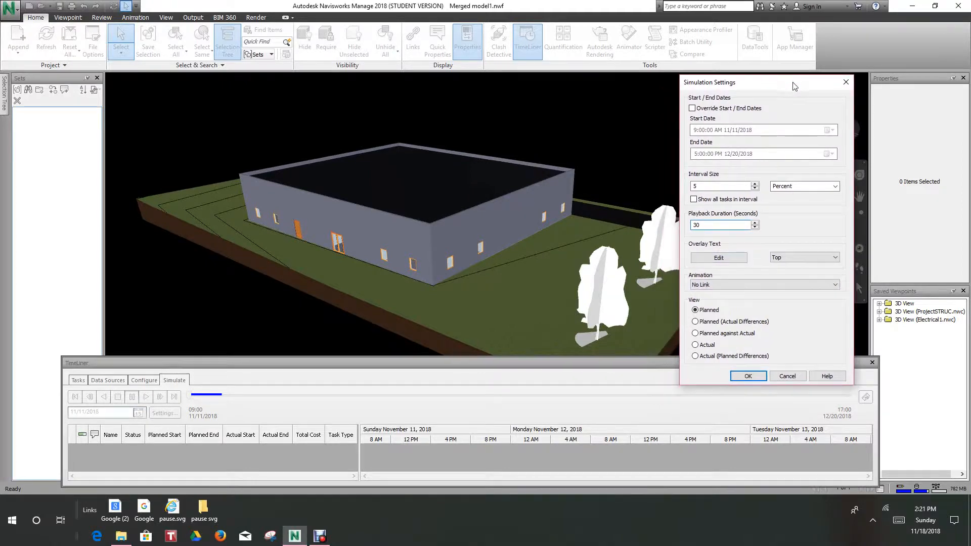
- Review the simulation's overlay text definition without altering it, and apply the simulation settings
left_click(727, 262)
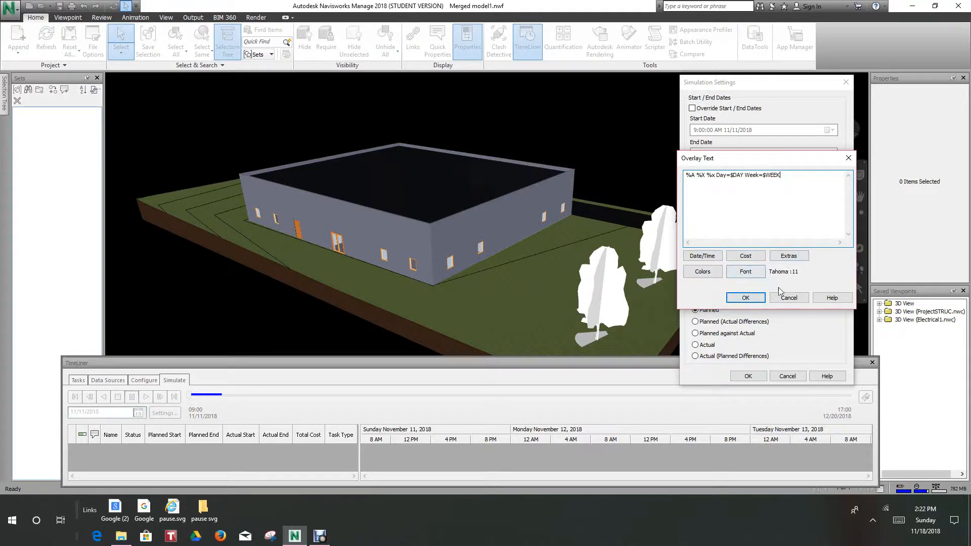
left_click(746, 298)
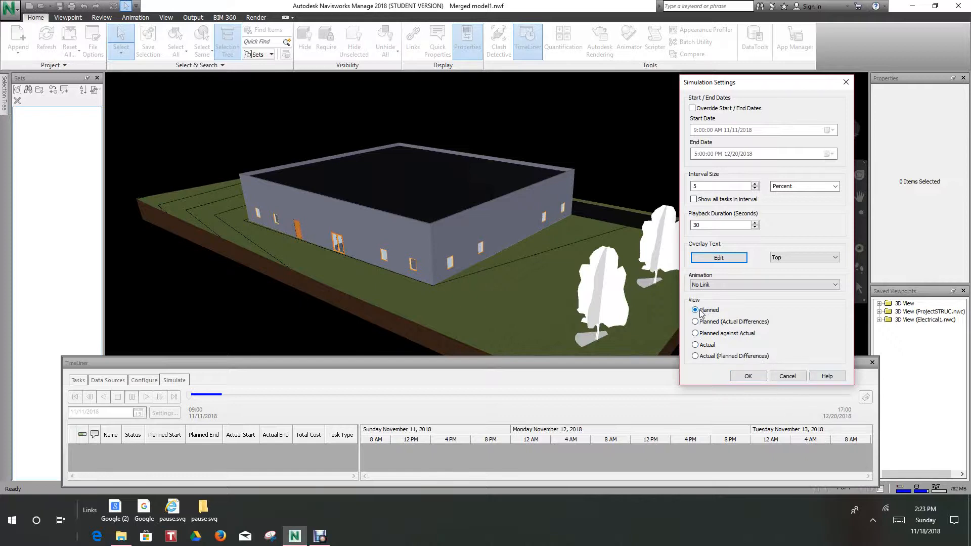
left_click(753, 377)
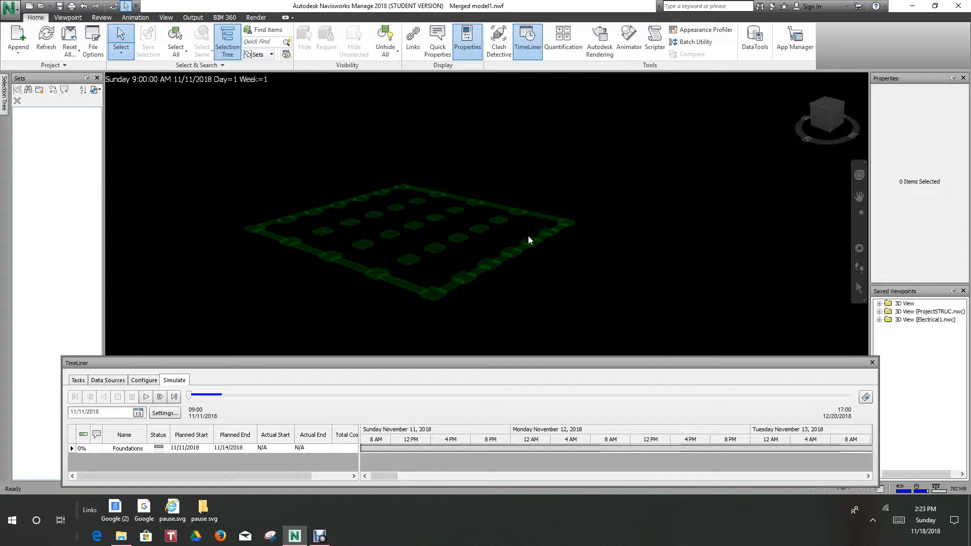
- Play the construction simulation, pause it, run it in reverse, pause again, and play it through to the end date
scroll(550, 282, "down", 3)
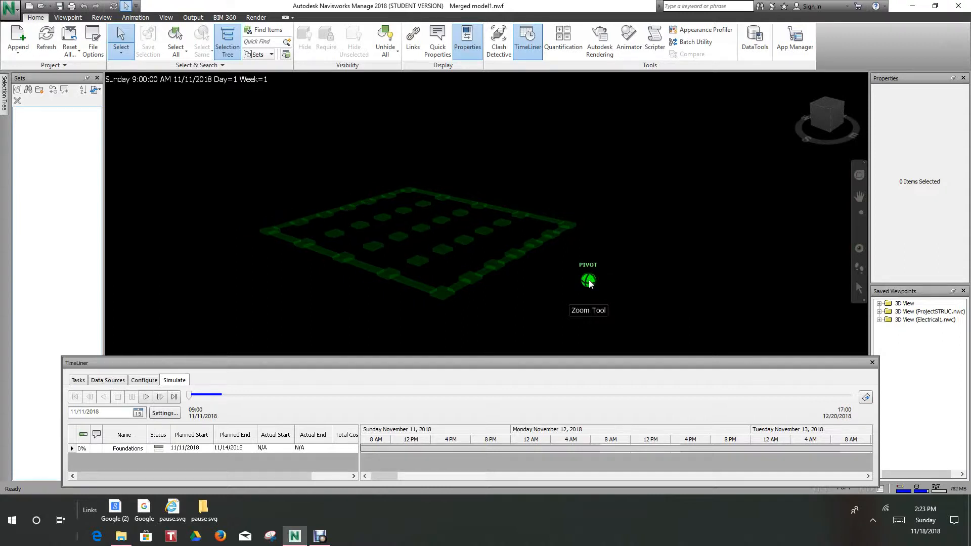
scroll(549, 282, "down", 2)
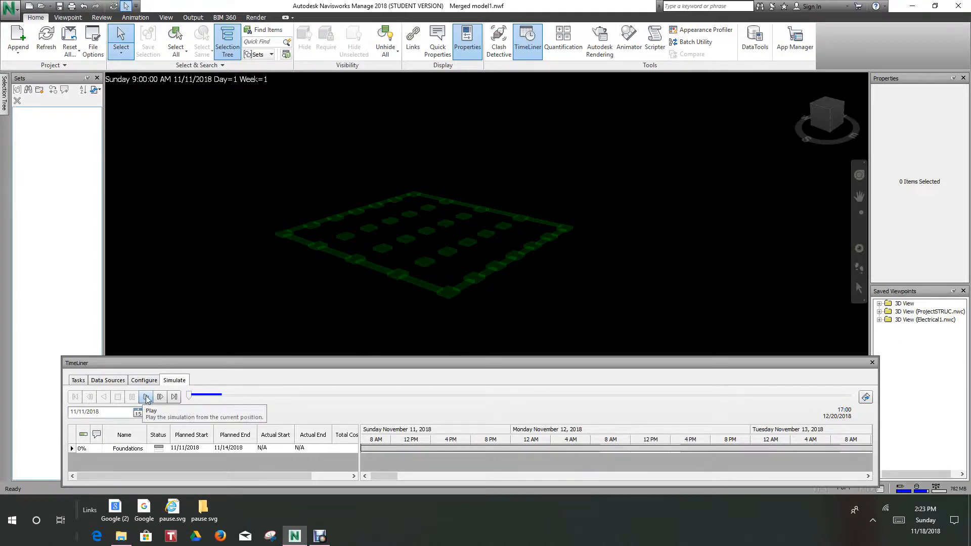
left_click(146, 398)
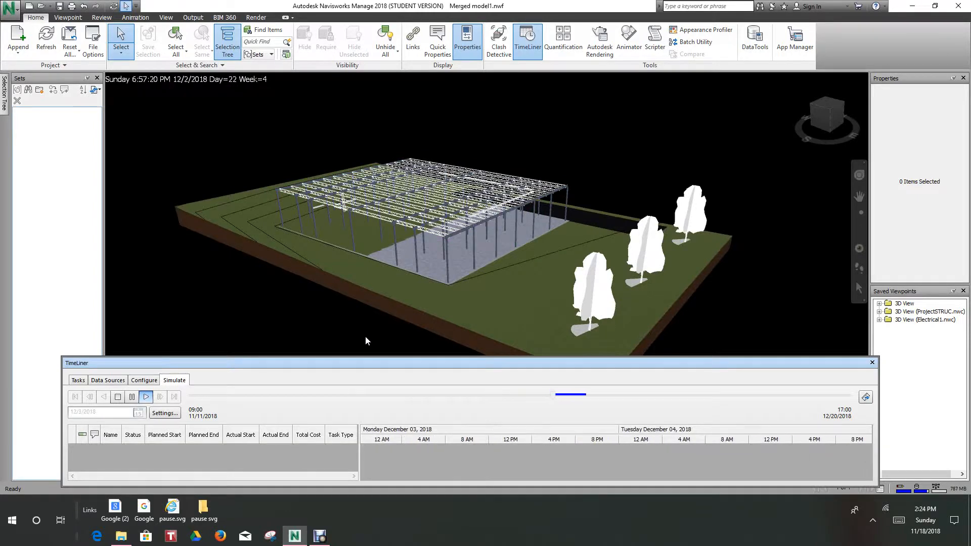
left_click(132, 397)
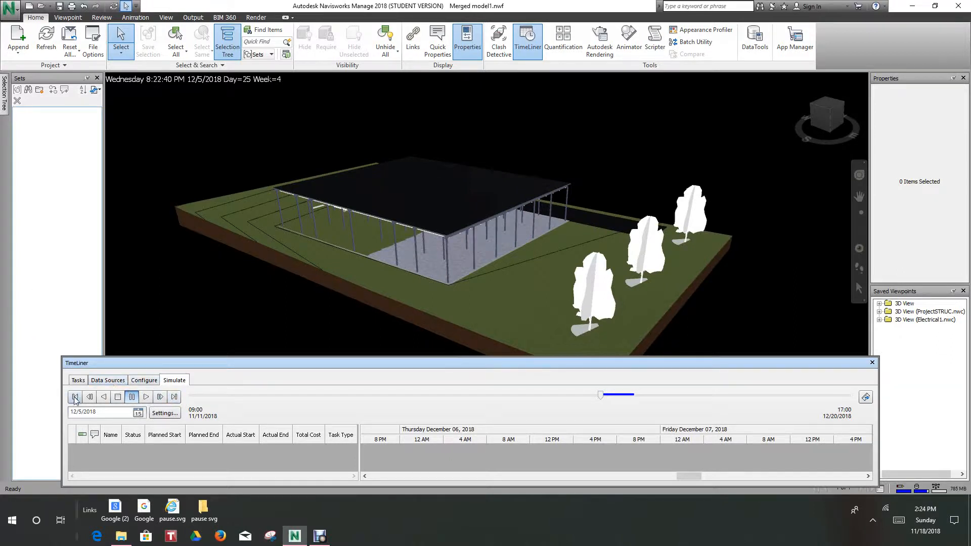
left_click(104, 398)
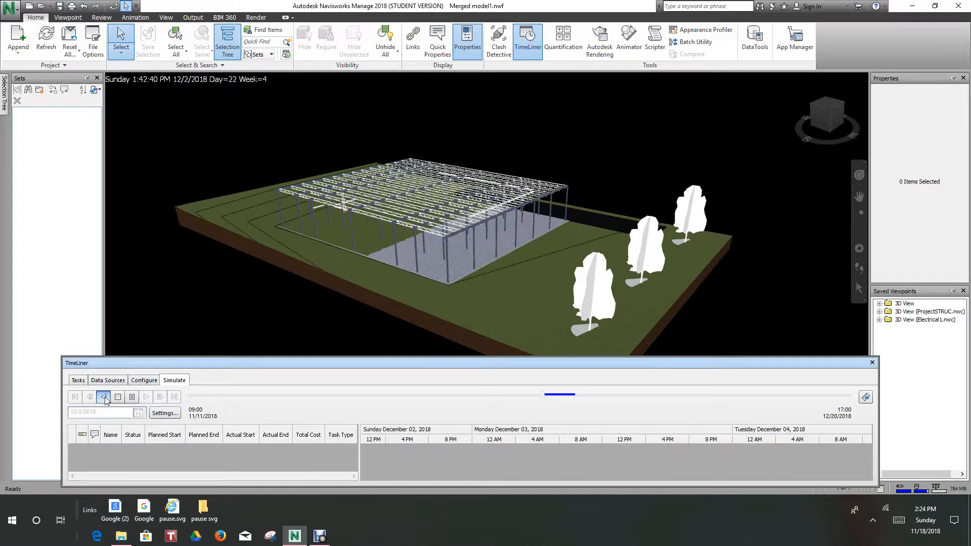
left_click(132, 396)
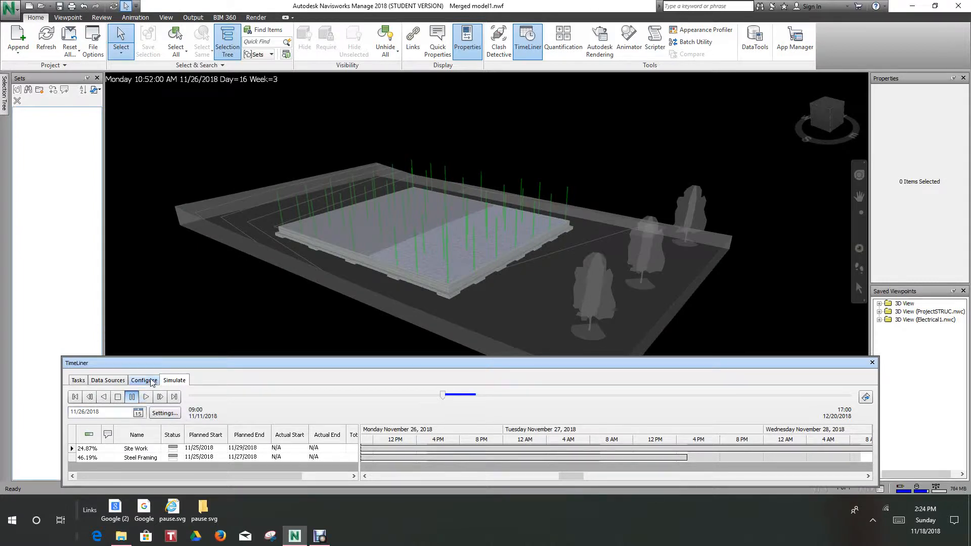
left_click(146, 397)
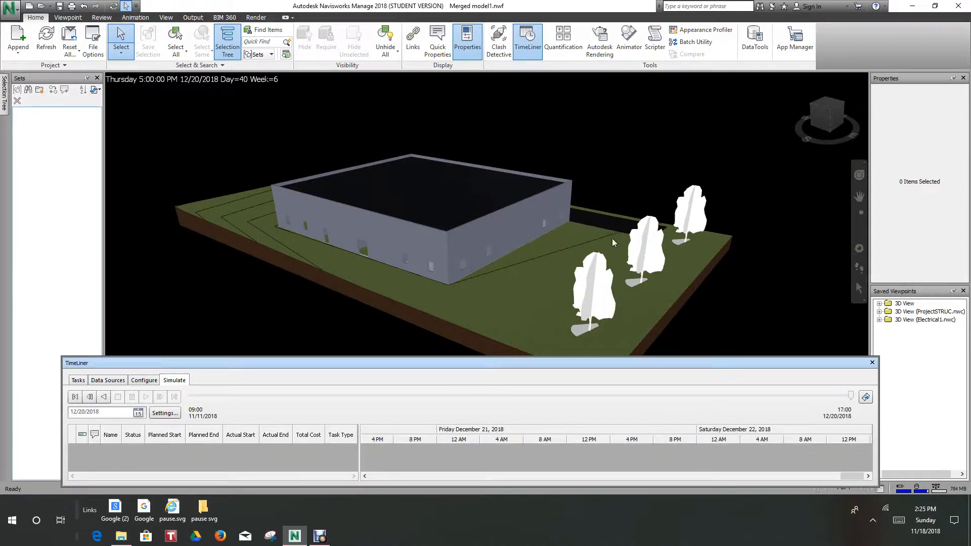
- Frame the whole building and site in the free space above the TimeLiner window
scroll(577, 261, "down", 2)
middle_click_drag(577, 261, 602, 224)
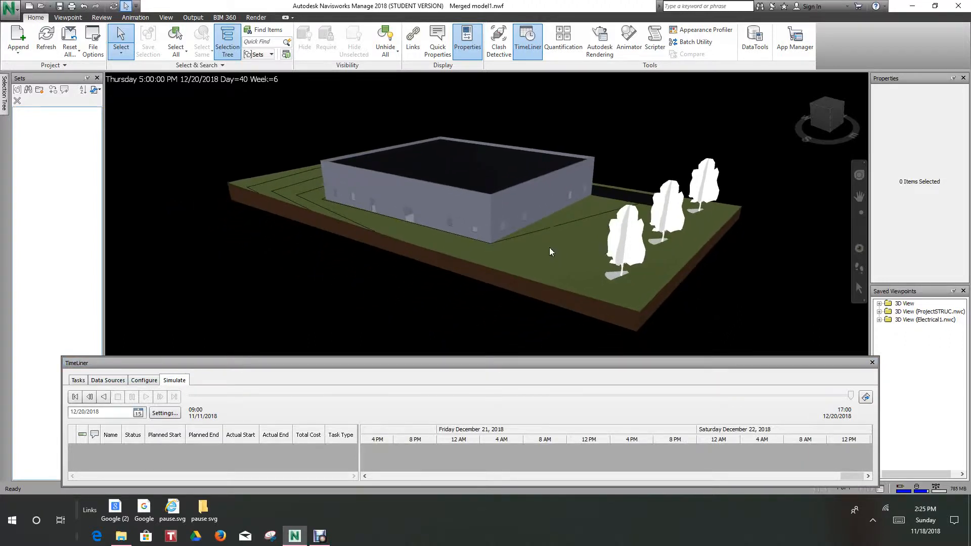
scroll(549, 248, "up", 2)
middle_click_drag(549, 248, 533, 277)
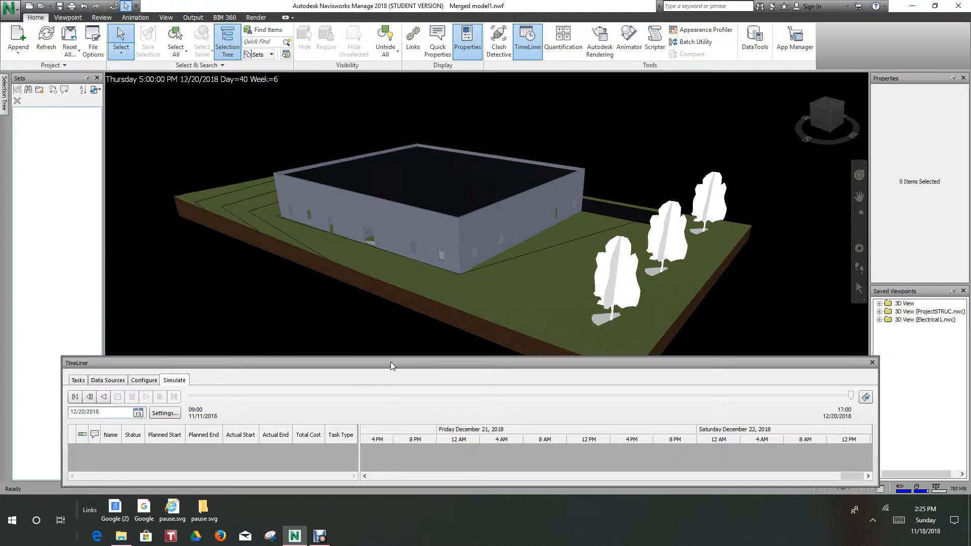
mouse_move(391, 362)
left_mouse_down()
mouse_move(369, 325)
mouse_move(391, 350)
left_mouse_up()
scroll(460, 293, "down", 1)
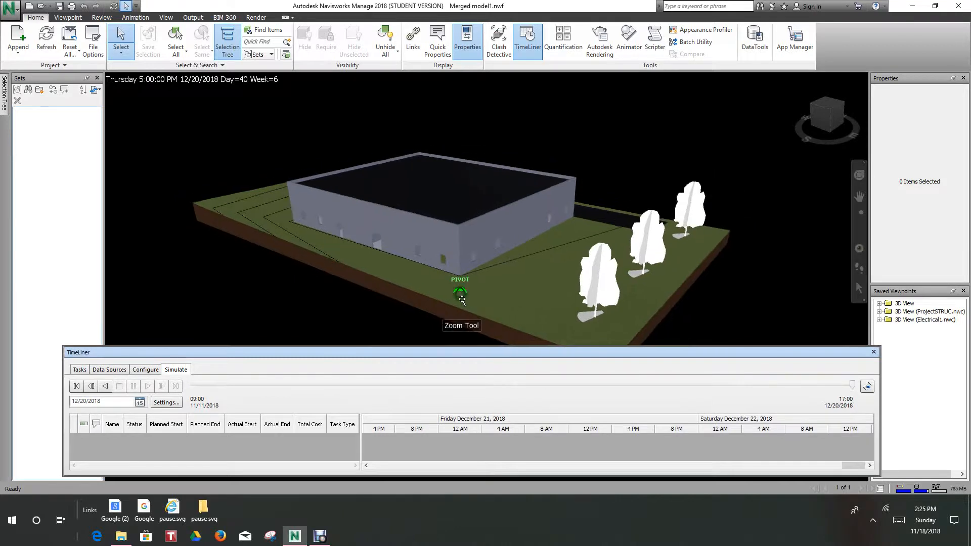
middle_click_drag(460, 293, 479, 259)
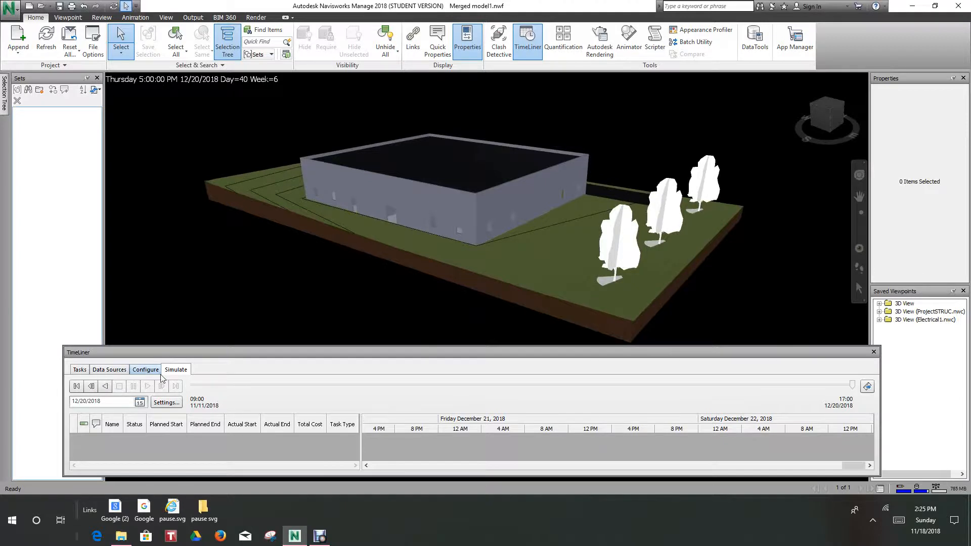
mouse_move(790, 353)
left_mouse_down()
mouse_move(809, 336)
mouse_move(806, 347)
left_mouse_up()
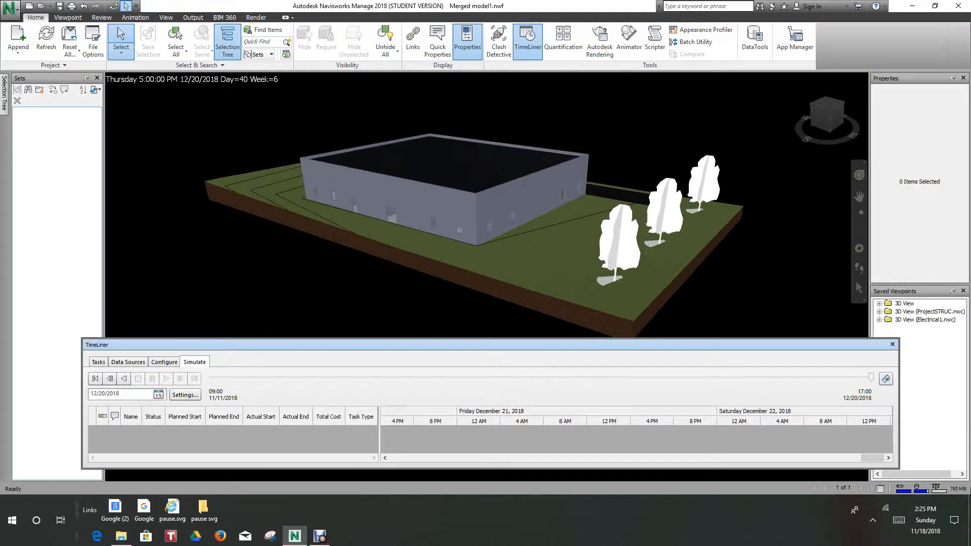
- Set up an animation export with TimeLiner Simulation as the source and Windows AVI as the output format
left_click(886, 379)
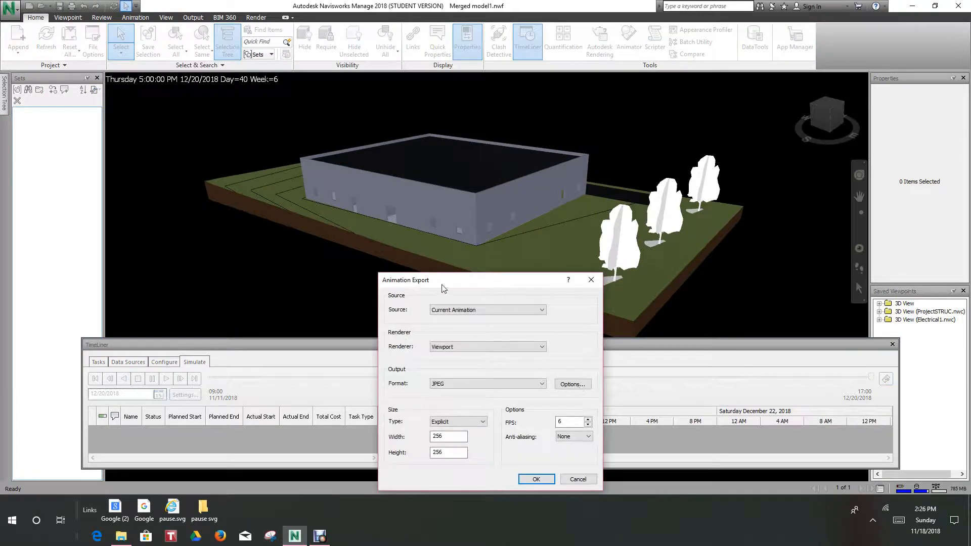
left_click_drag(440, 285, 117, 126)
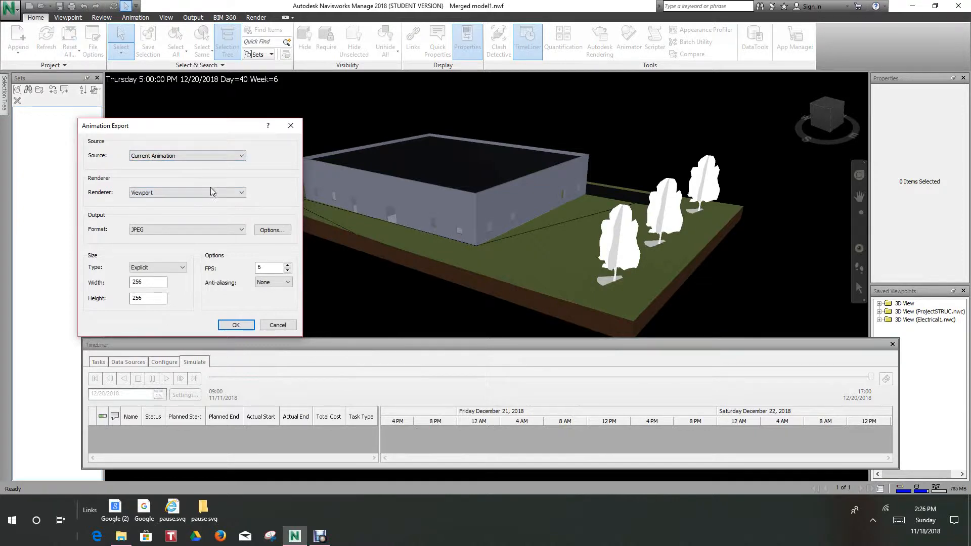
left_click(241, 157)
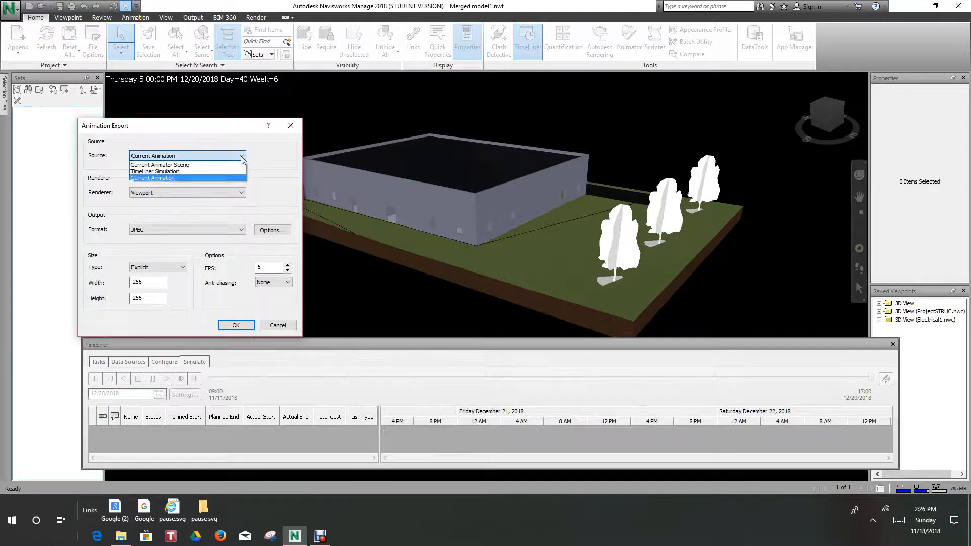
left_click(170, 172)
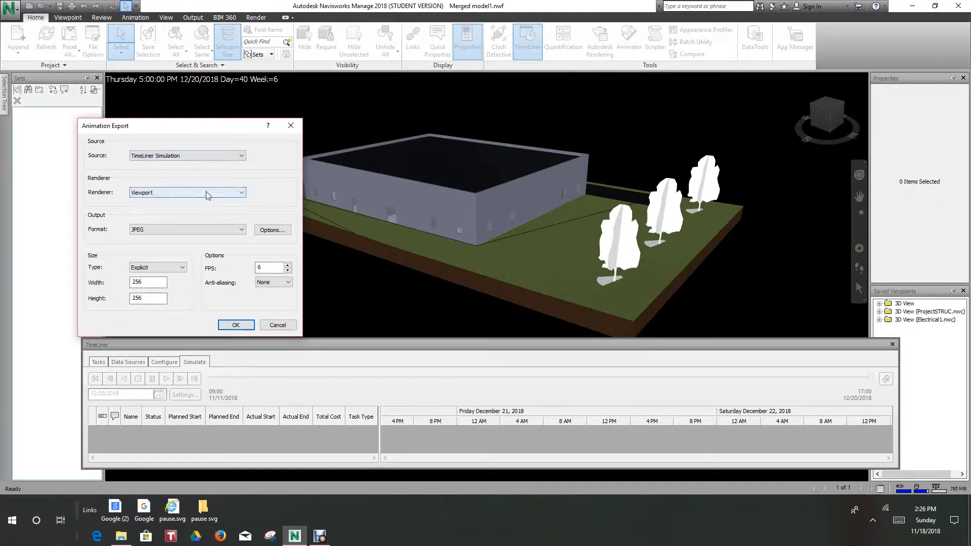
left_click(245, 231)
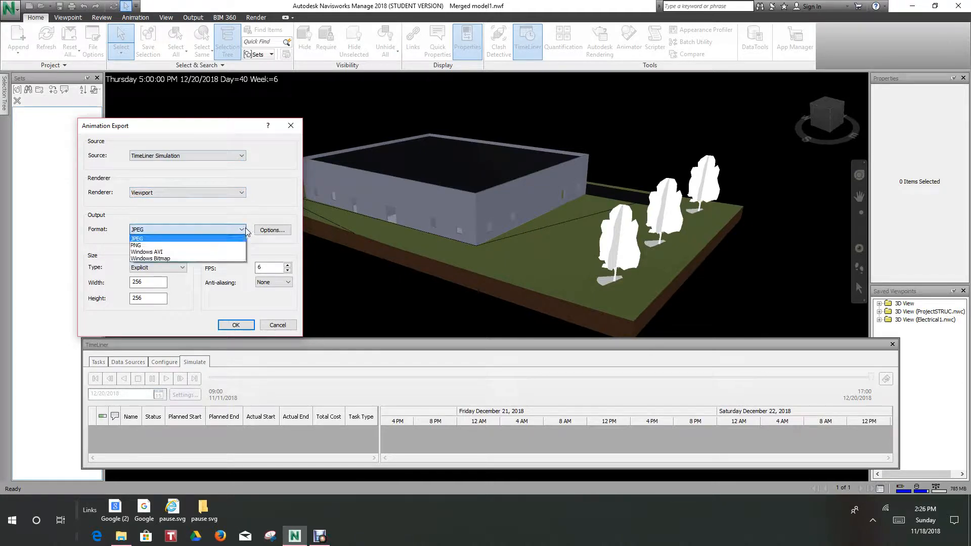
left_click(148, 252)
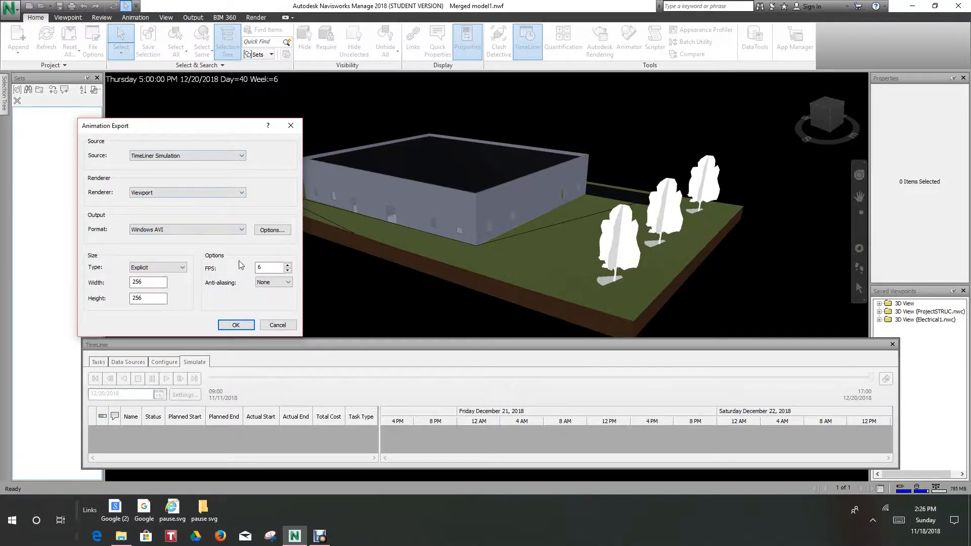
- Set the size type of the exported animation to Use View
left_click(183, 269)
left_click(184, 271)
left_click(184, 268)
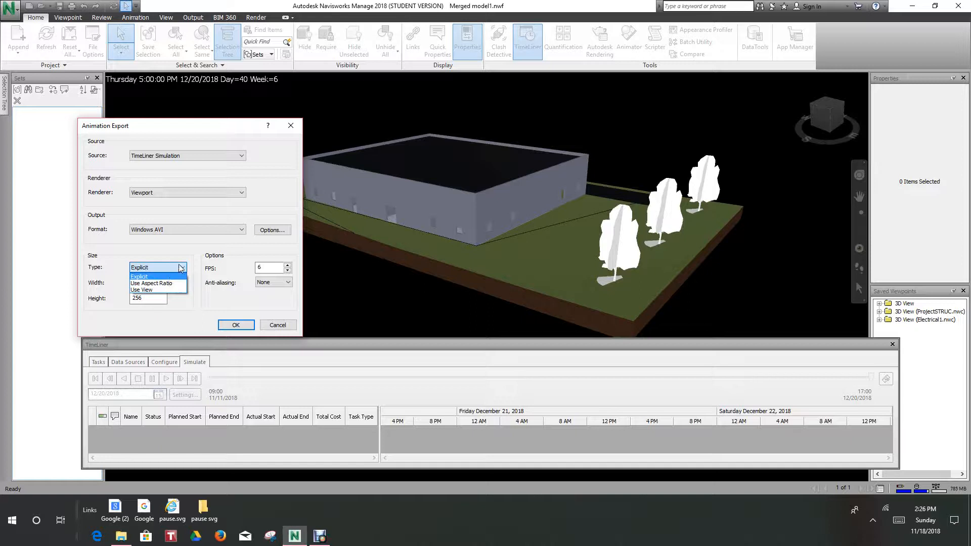
left_click(158, 274)
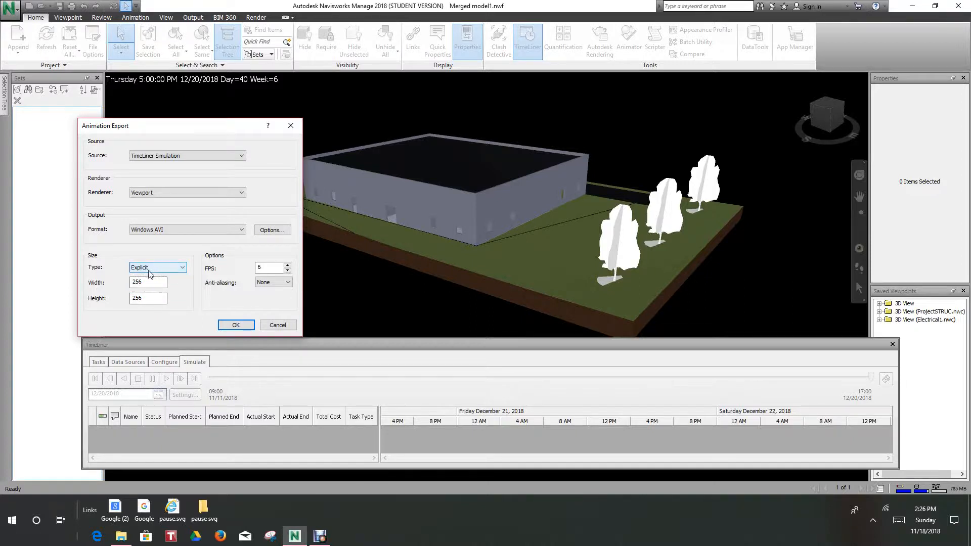
left_click(183, 269)
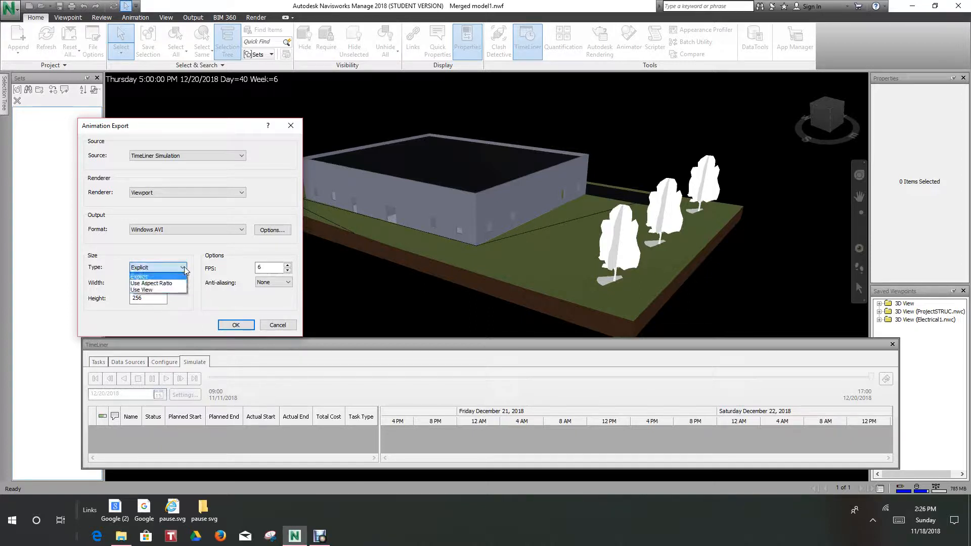
left_click(155, 290)
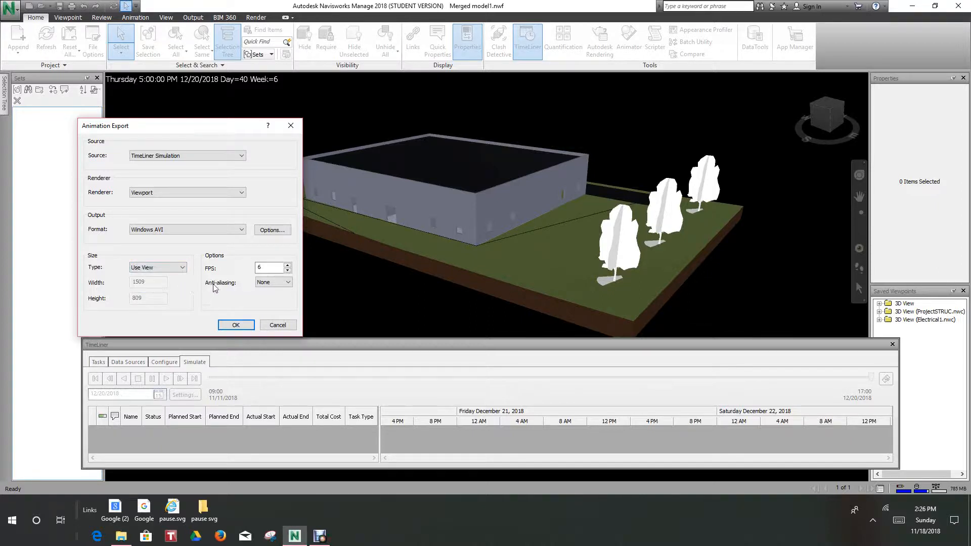
left_click(183, 268)
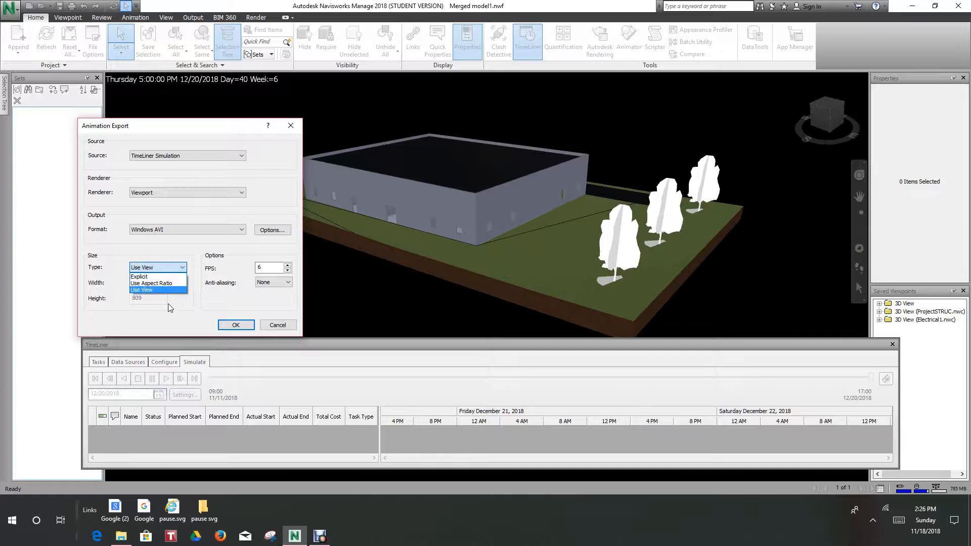
left_click(152, 291)
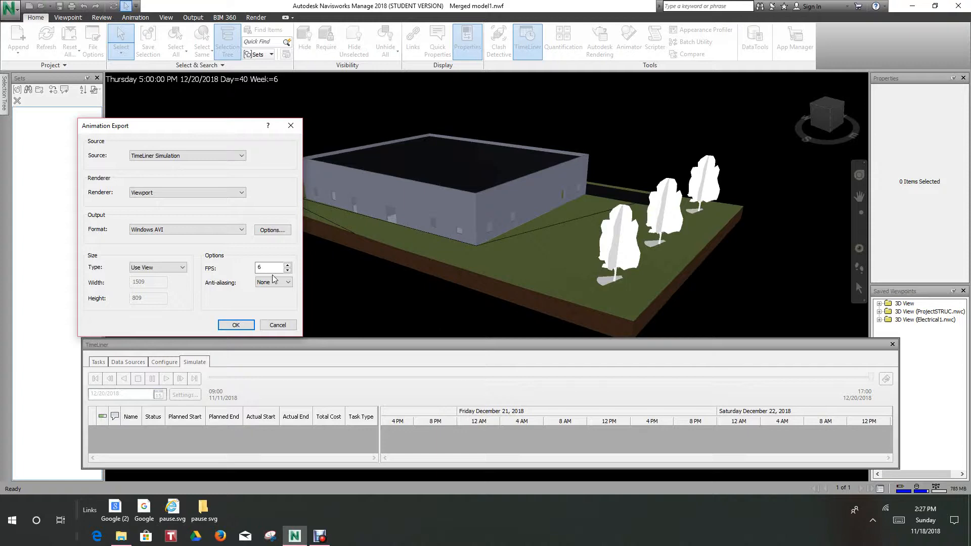
- Raise the frame rate (FPS) of the animation export
left_click(287, 265)
left_click(287, 265)
left_click(287, 265)
left_click(287, 266)
left_click(287, 266)
left_click(288, 266)
left_click(287, 271)
type("8")
type("9")
- Export the simulation animation as the Windows AVI file Merged model1-TimeLiner.avi in the assign727 folder
left_click(236, 325)
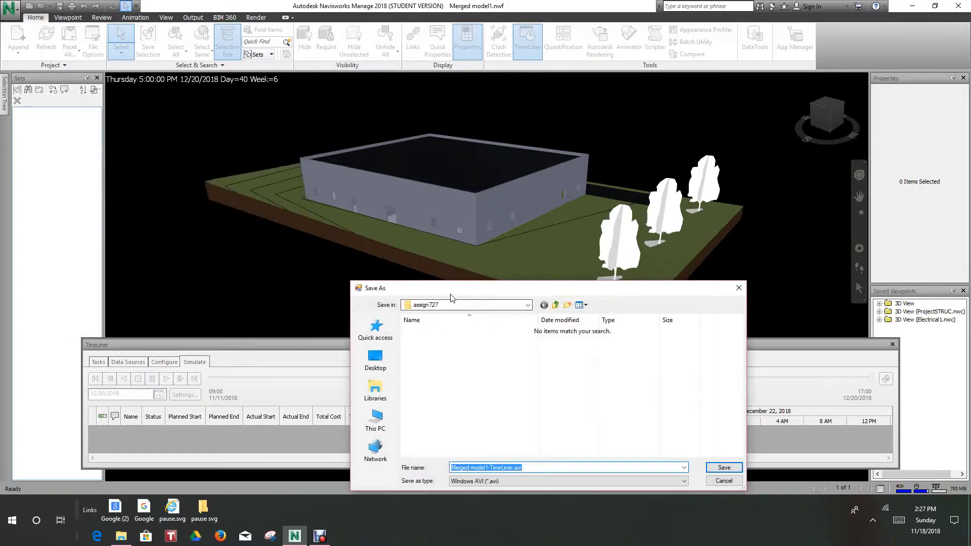
left_click_drag(447, 290, 308, 154)
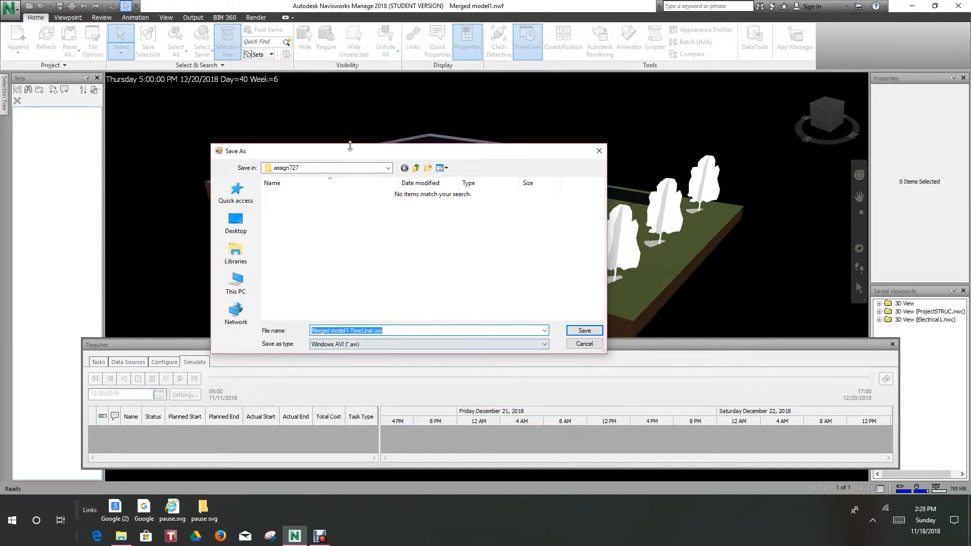
left_click_drag(338, 151, 285, 117)
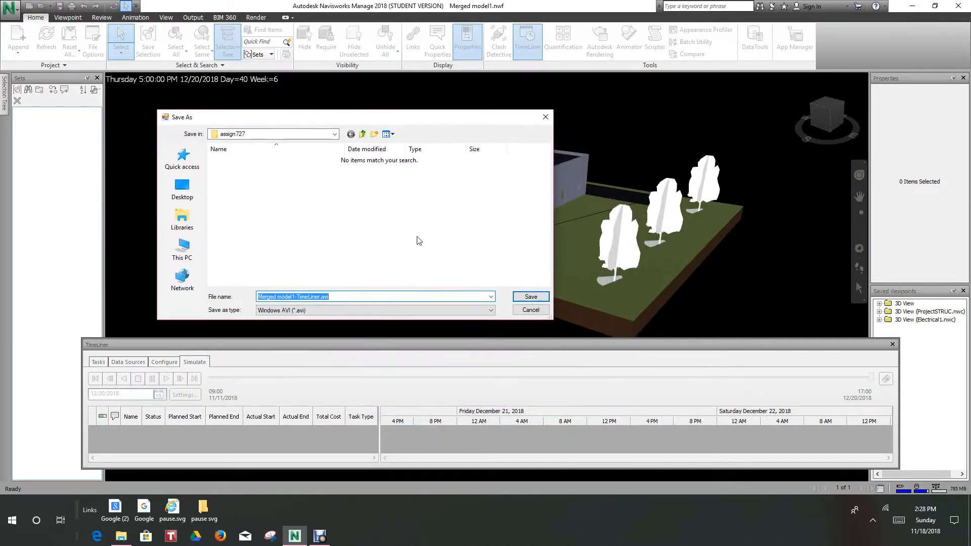
left_click(525, 297)
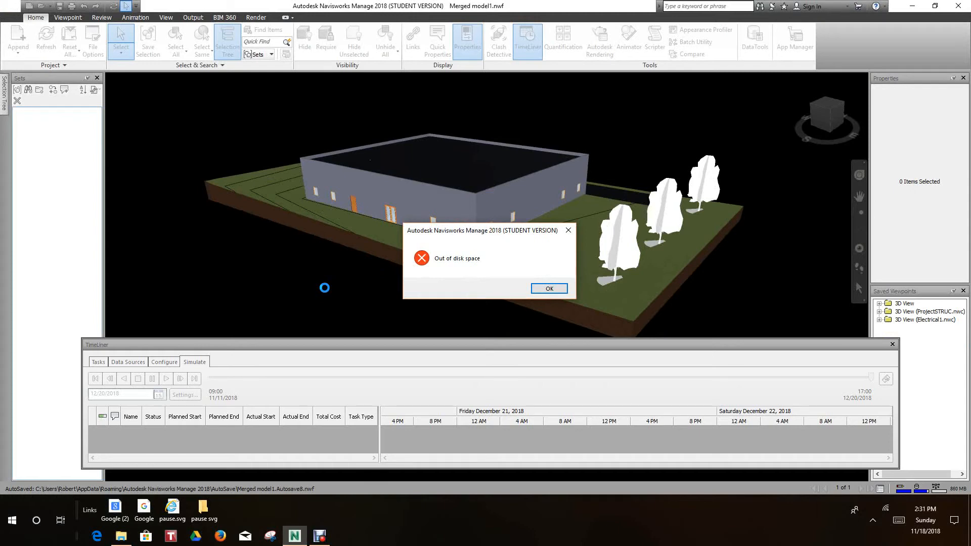
left_click(549, 287)
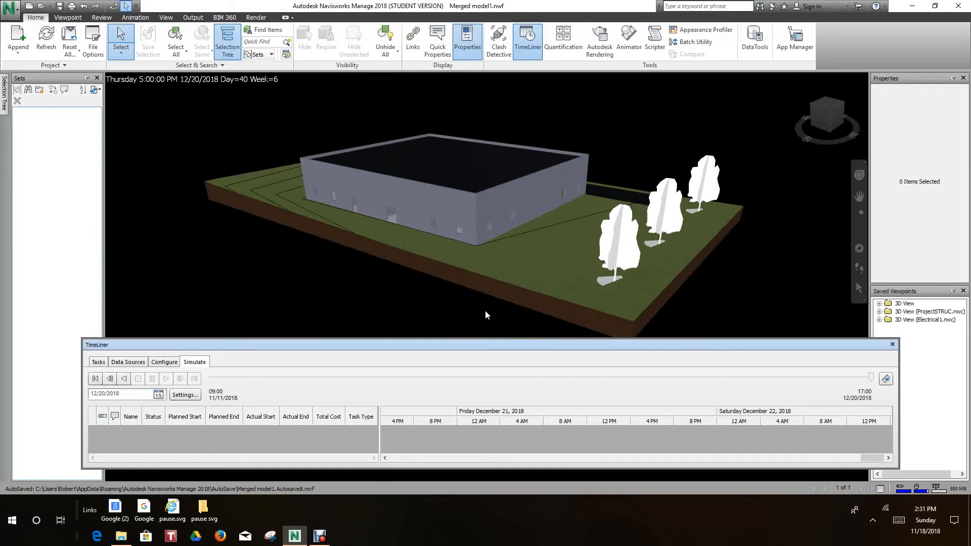
scroll(481, 304, "down", 3)
scroll(481, 303, "up", 3)
middle_click_drag(476, 305, 449, 302)
scroll(449, 302, "down", 2)
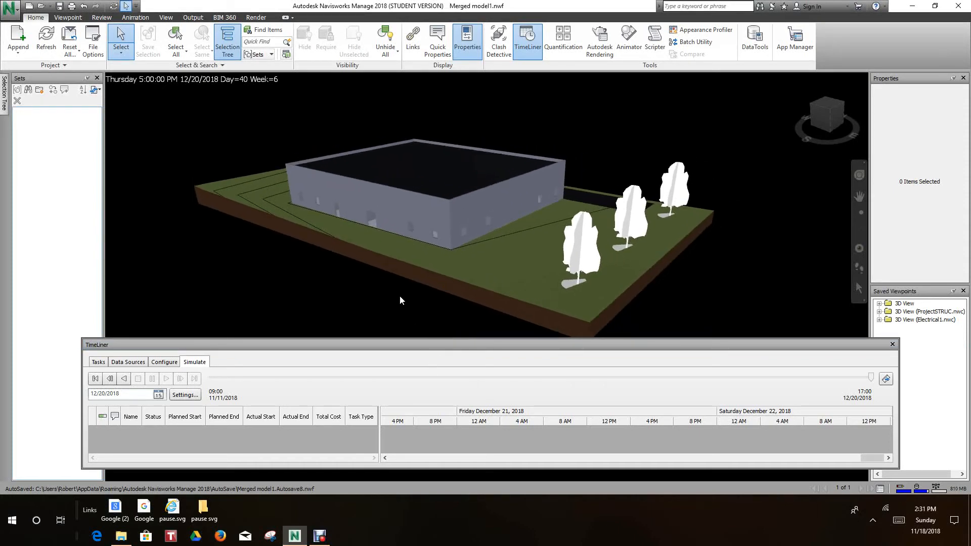
scroll(326, 282, "down", 2)
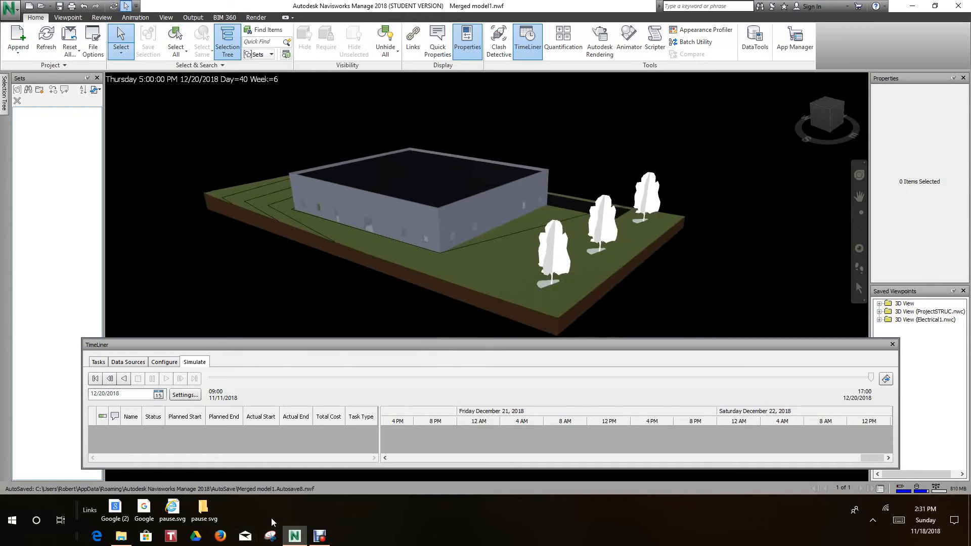
- Switch to the assign727 folder in File Explorer and play the exported Merged model1-TimeLiner.avi video
left_click(912, 6)
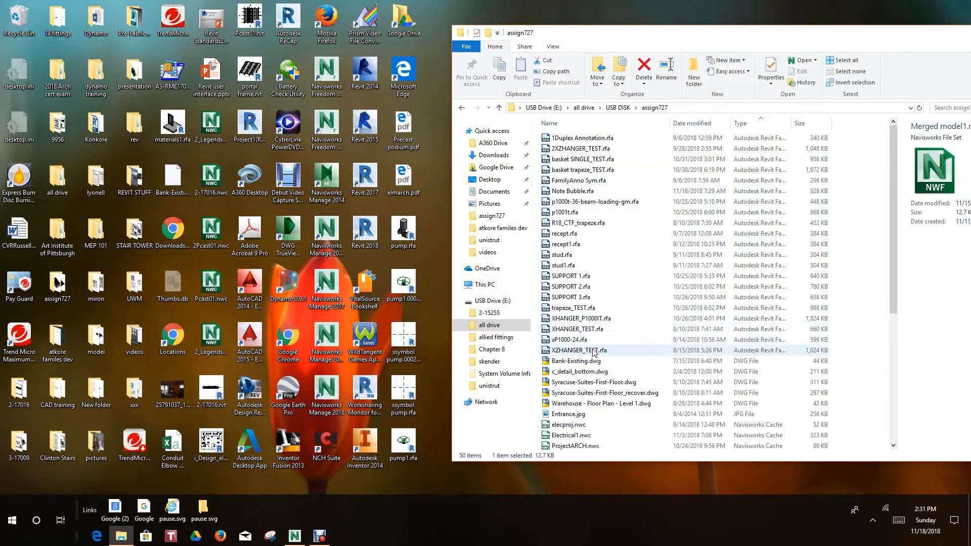
scroll(616, 306, "down", 4)
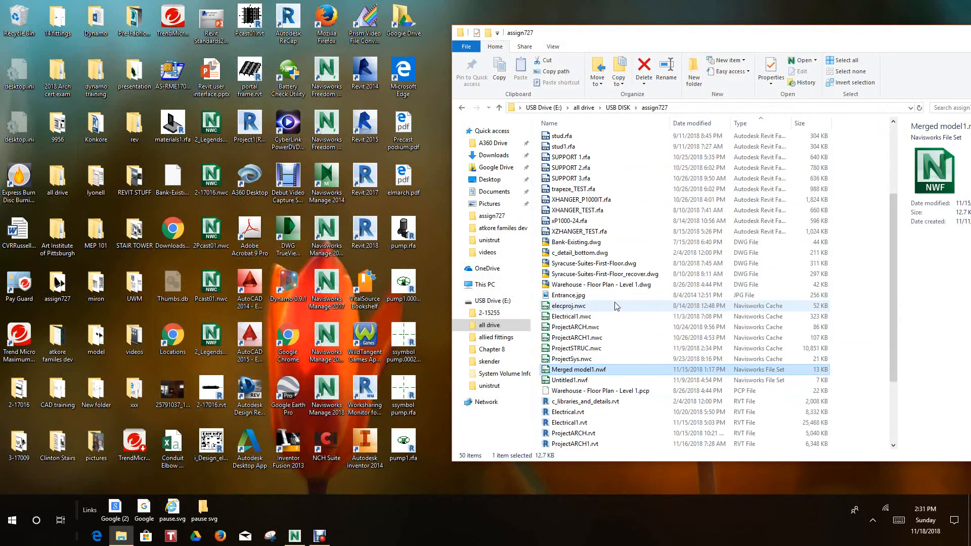
scroll(618, 307, "down", 2)
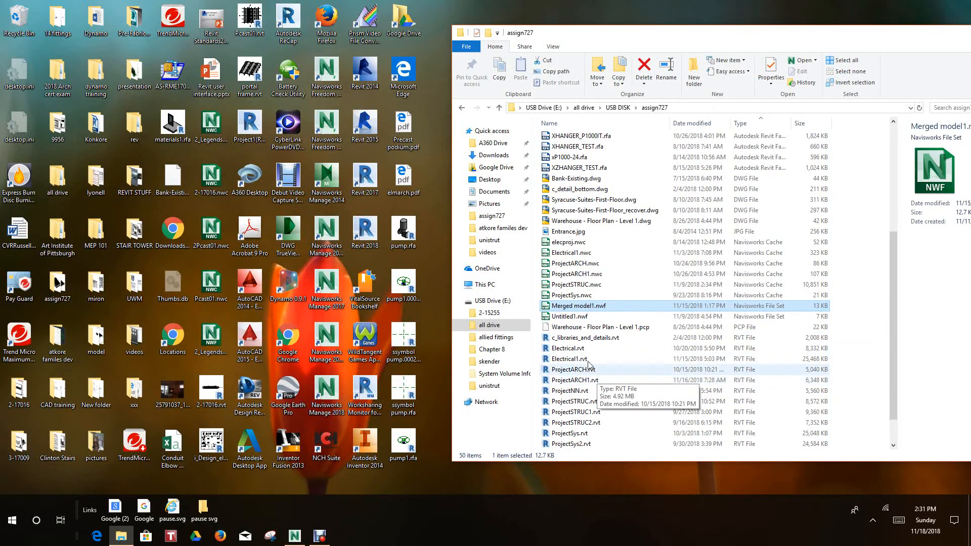
scroll(617, 352, "down", 1)
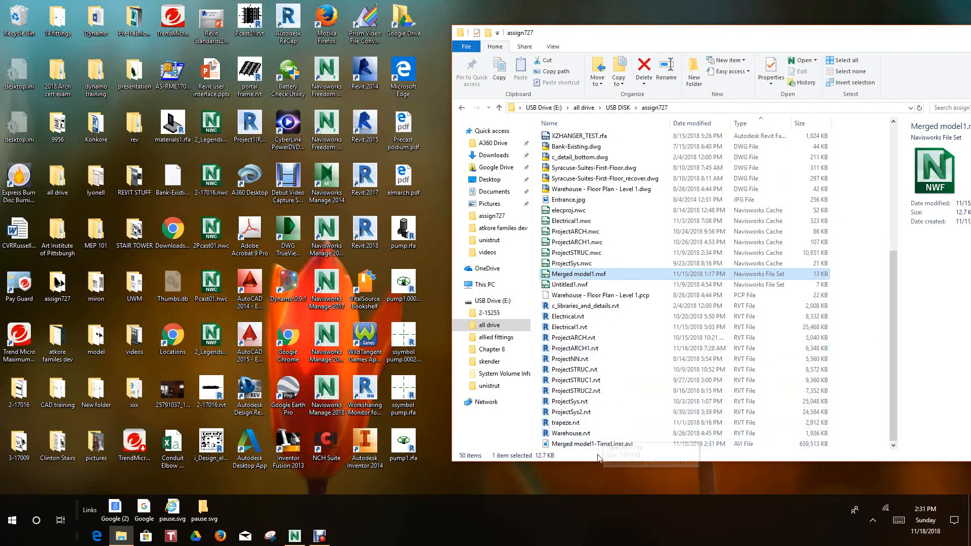
double_click(582, 445)
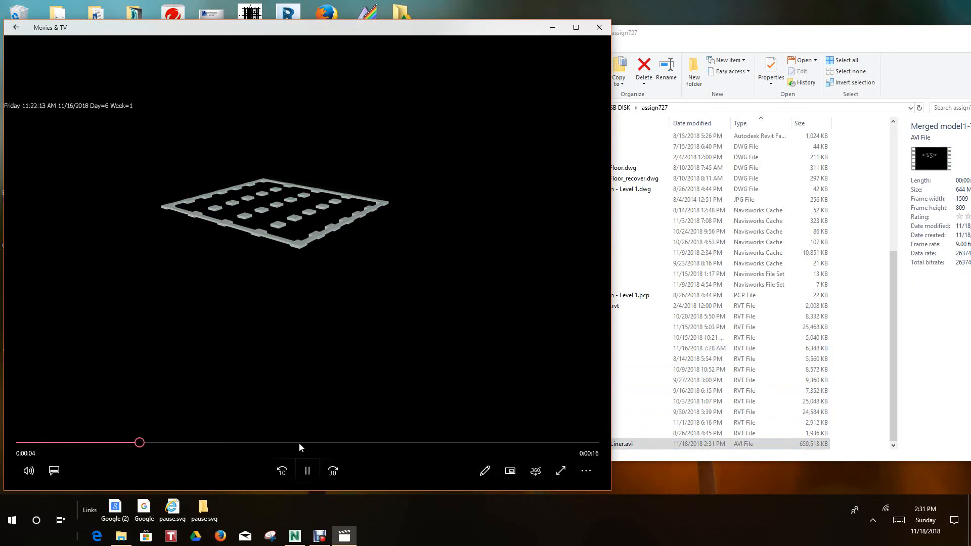
left_click(306, 475)
left_click(306, 474)
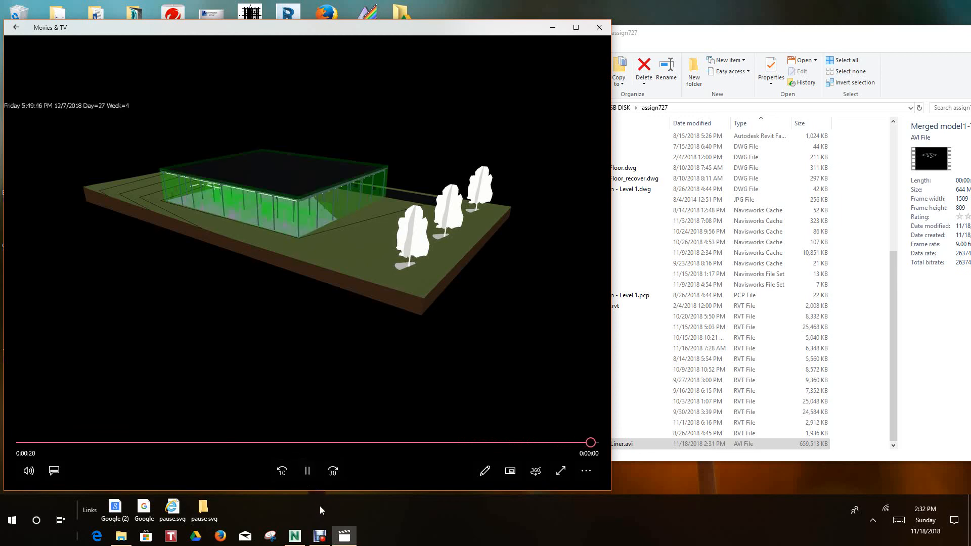
left_click(324, 539)
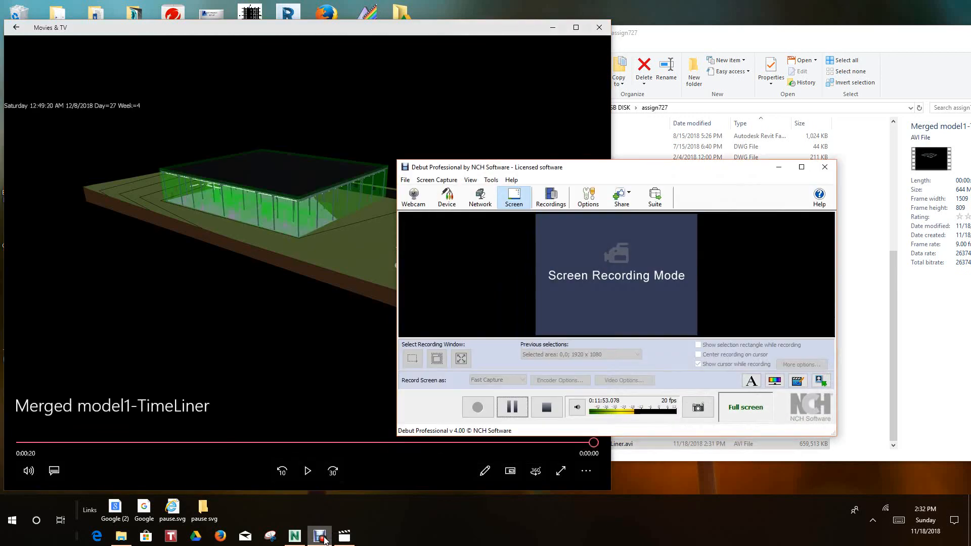